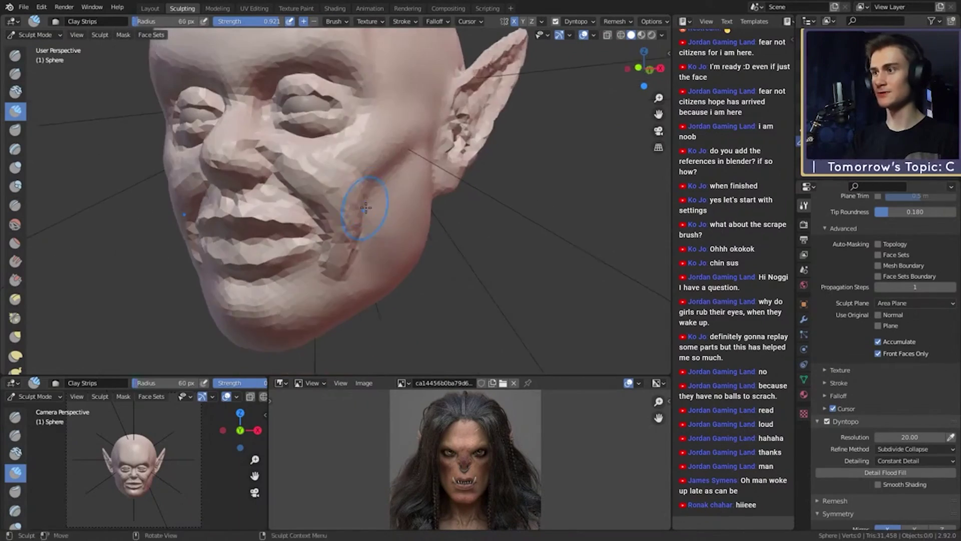
- Go from the Mask brush back to Clay Strips and inspect the mouth and side profile
scroll(413, 227, up, 8)
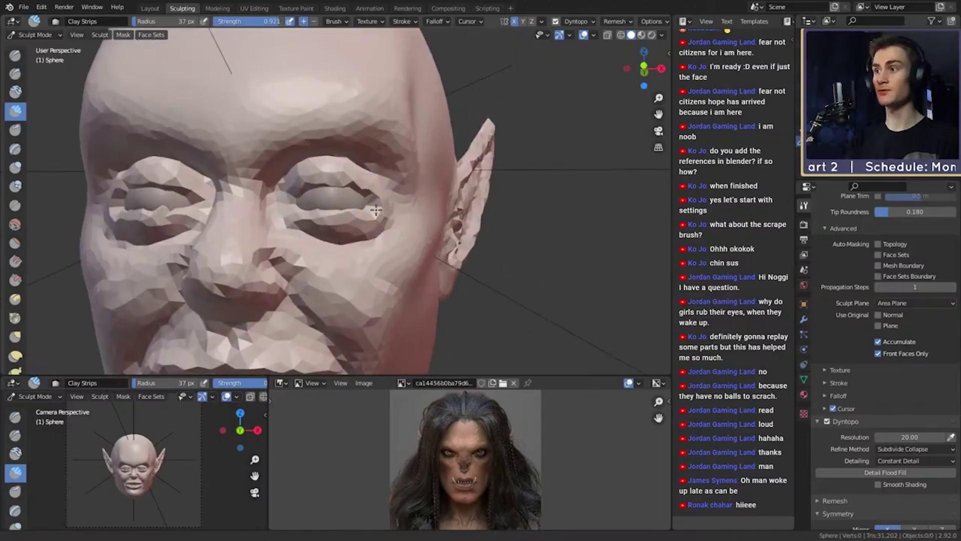
key(m)
scroll(383, 244, down, 2)
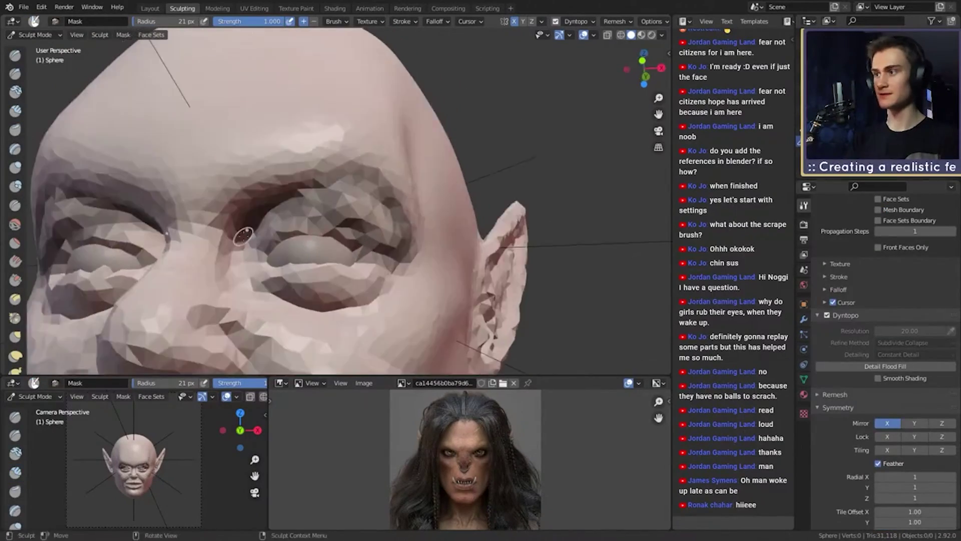
key(c)
mouse_move(348, 198)
middle_down()
mouse_move(294, 198)
mouse_move(353, 196)
middle_up()
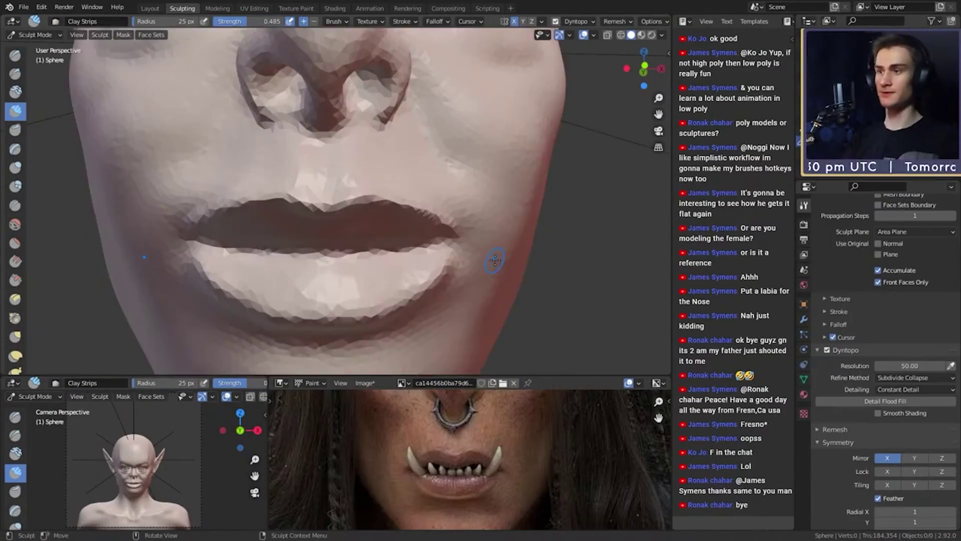
middle_drag(494, 262, 488, 210)
scroll(441, 223, down, 3)
scroll(440, 223, down, 2)
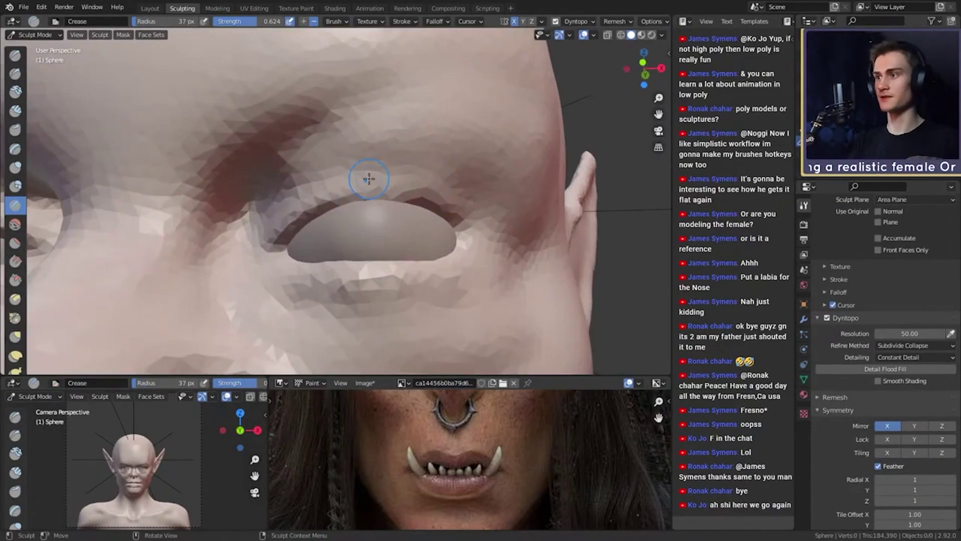
middle_drag(369, 176, 426, 195)
scroll(426, 195, down, 3)
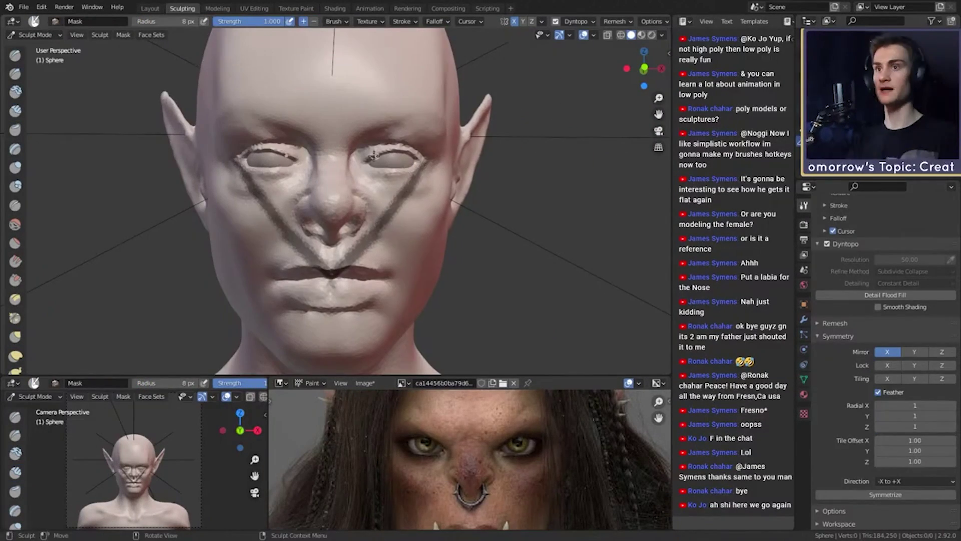
- Mask mirrored lines from the eye corners across the brow and in a V down to the lips
mouse_move(417, 174)
middle_down()
mouse_move(381, 170)
mouse_move(426, 173)
middle_up()
drag(431, 169, 435, 127)
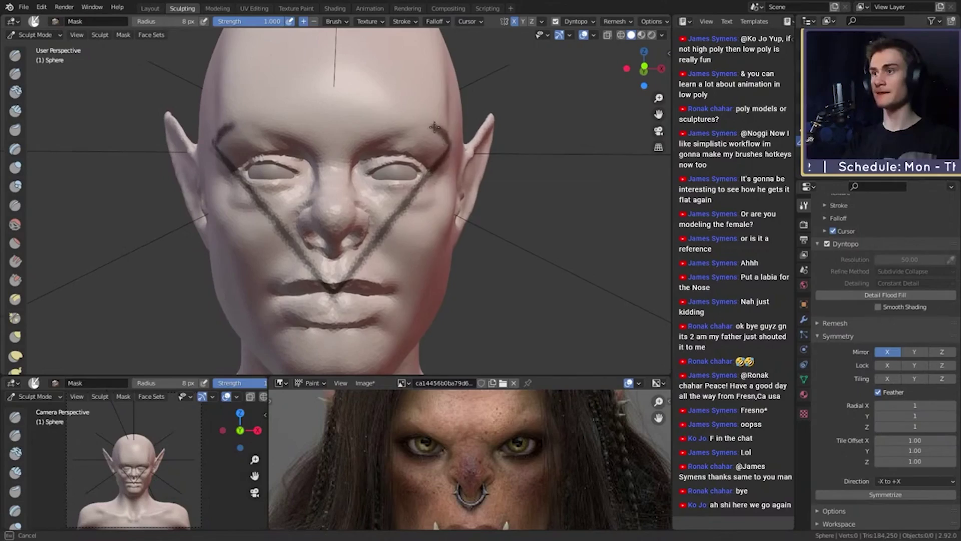
middle_drag(406, 251, 346, 161)
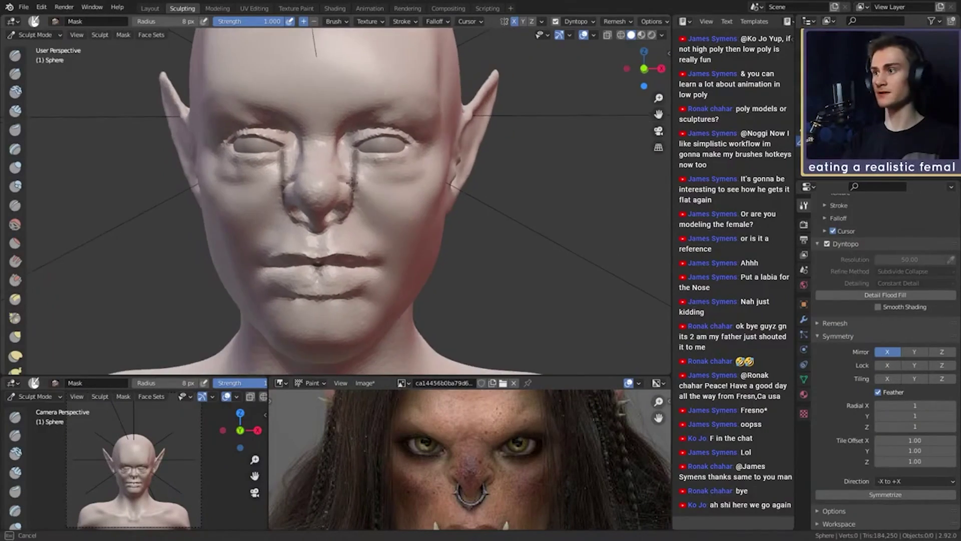
mouse_move(346, 162)
mouse_down()
mouse_move(310, 266)
mouse_move(401, 163)
mouse_up()
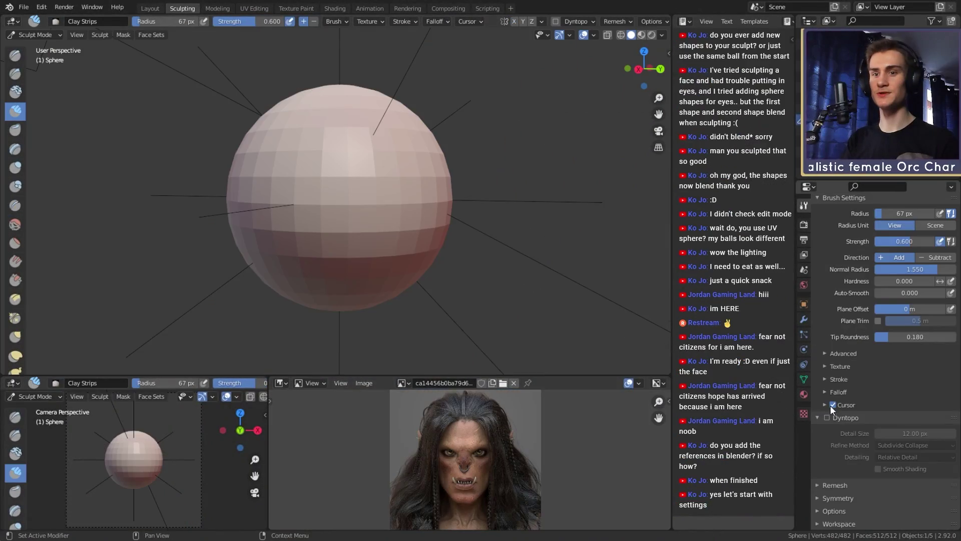
- Enable Dyntopo, accept the vertex-data warning, and set Detailing to Constant Detail
click(829, 404)
click(709, 307)
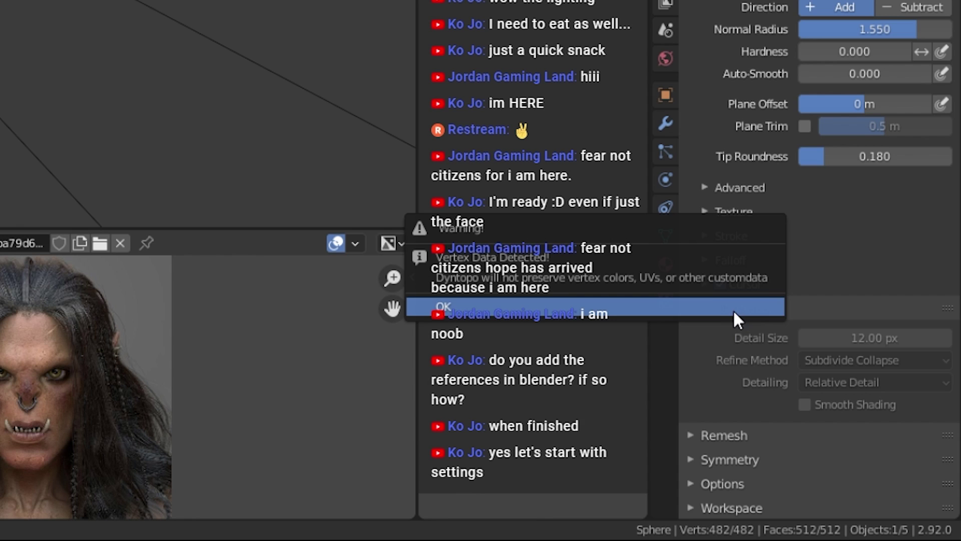
click(675, 316)
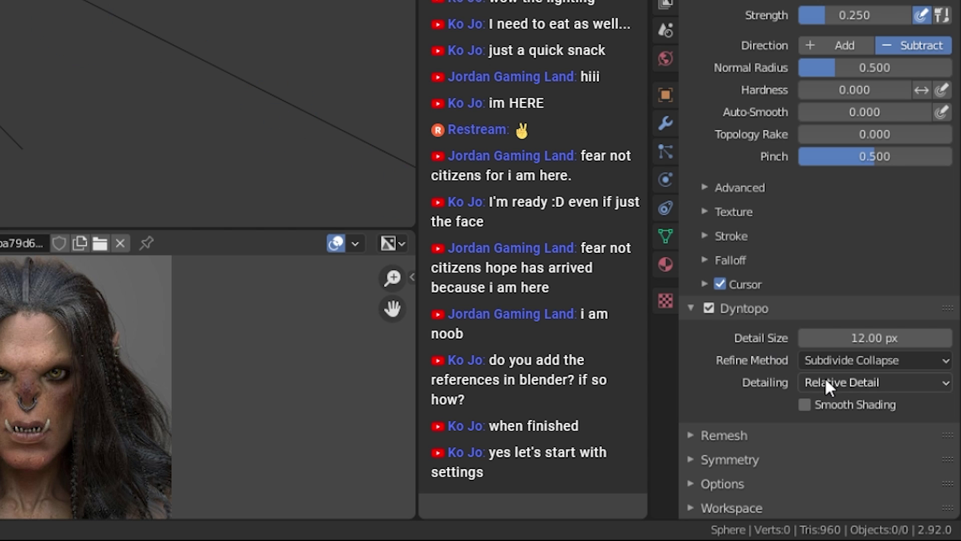
click(826, 382)
click(831, 429)
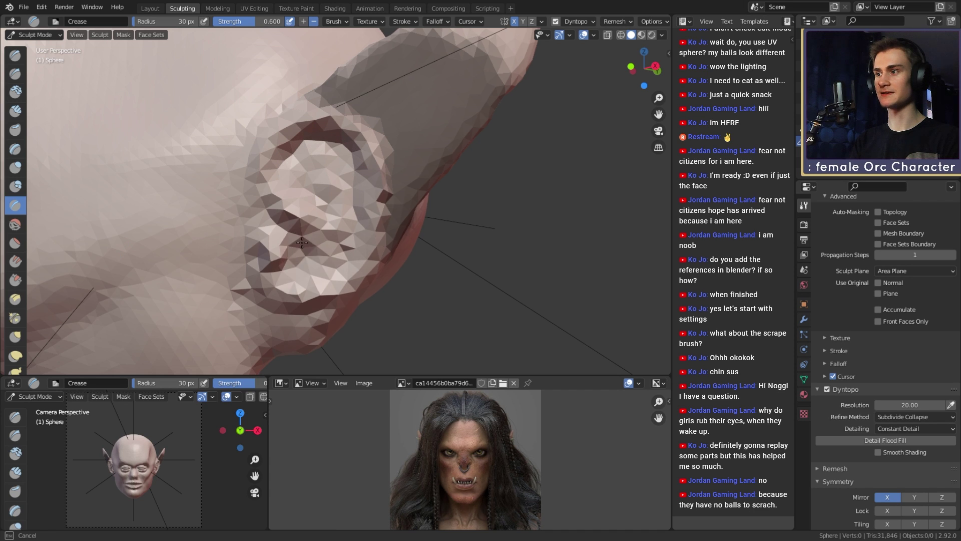
middle_drag(301, 243, 335, 226)
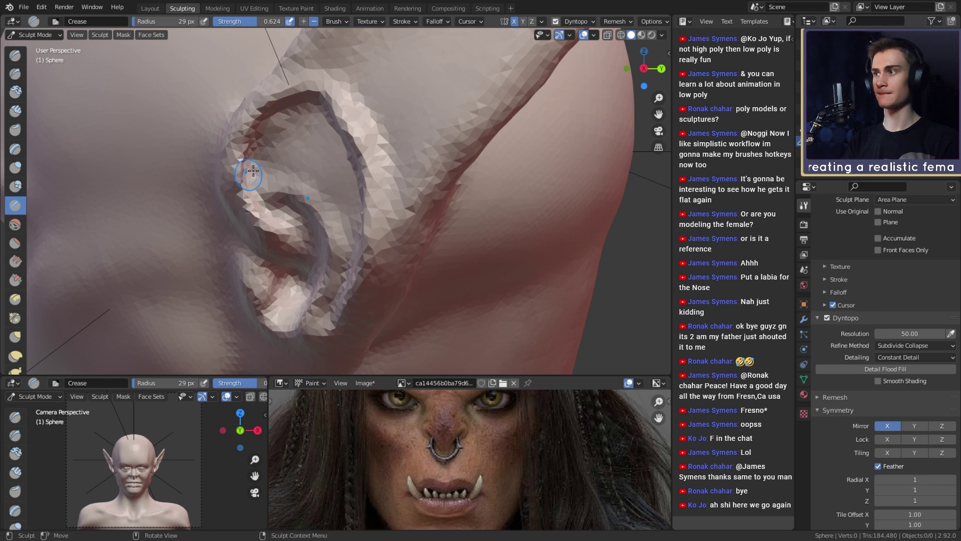
- Crease the pointed ear's inner folds, then turn the view to the back of the head
middle_drag(253, 171, 369, 96)
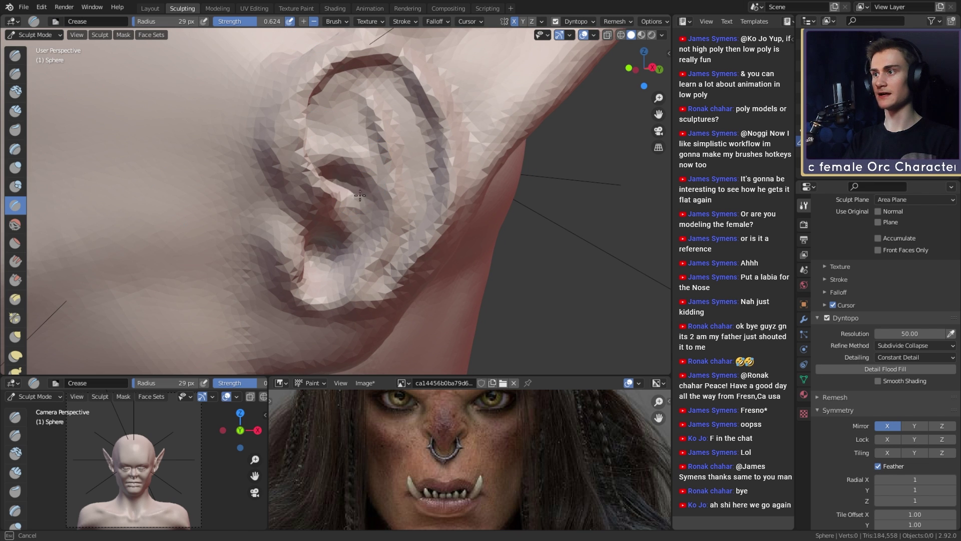
middle_drag(360, 195, 280, 245)
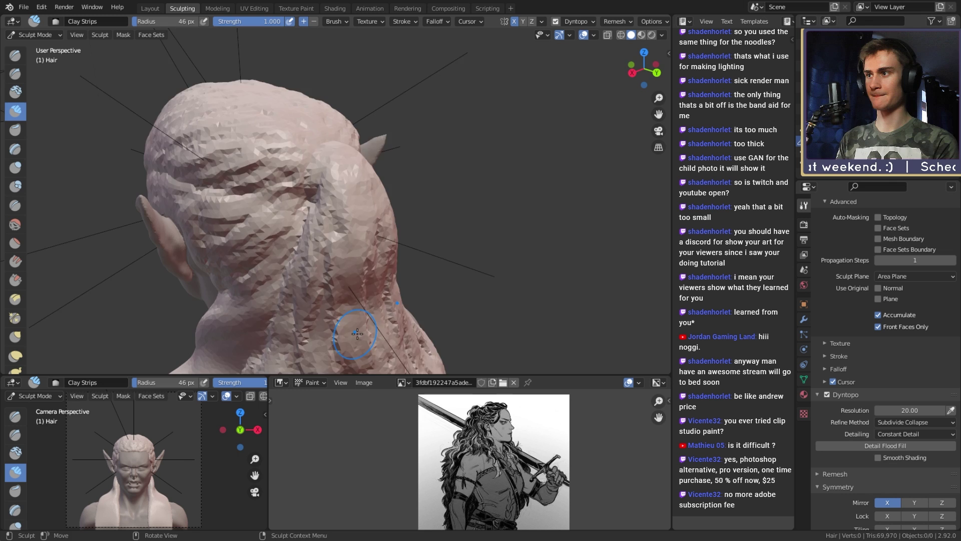
middle_drag(357, 333, 381, 301)
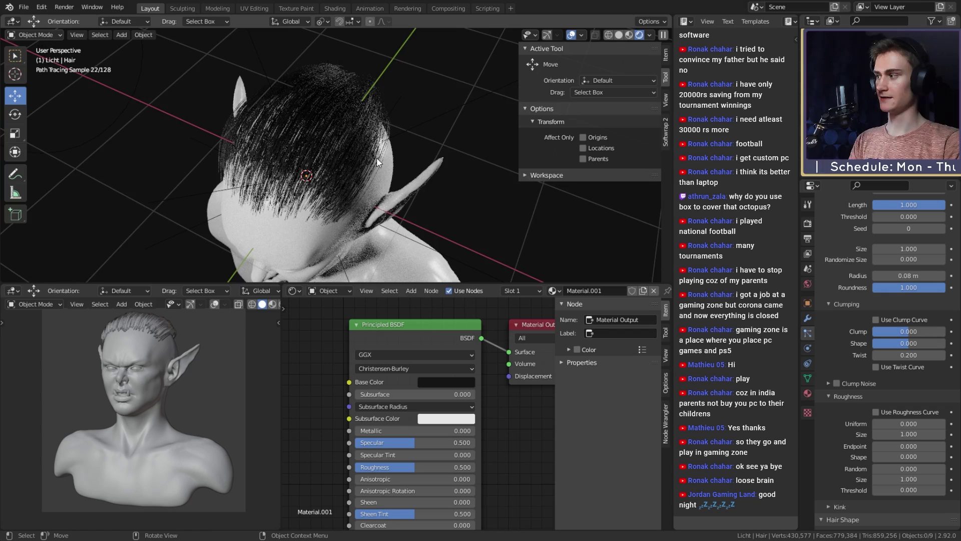
- Enlarge the hair Comb brush while viewing the head from the ear round to the back
middle_drag(364, 206, 434, 191)
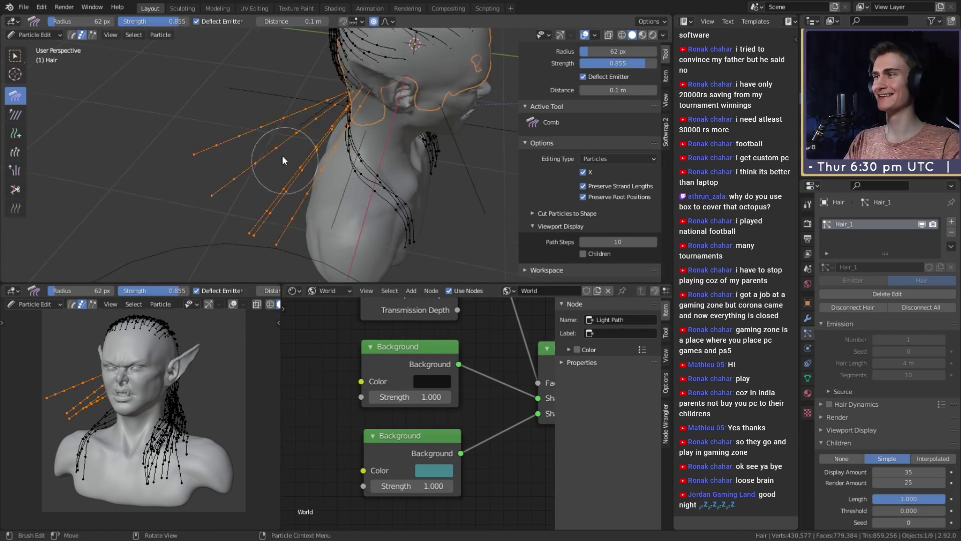
mouse_move(281, 155)
middle_down()
mouse_move(368, 223)
mouse_move(298, 134)
mouse_move(326, 254)
middle_up()
key(f)
click(365, 113)
mouse_move(365, 113)
middle_down()
mouse_move(257, 218)
mouse_move(401, 156)
middle_up()
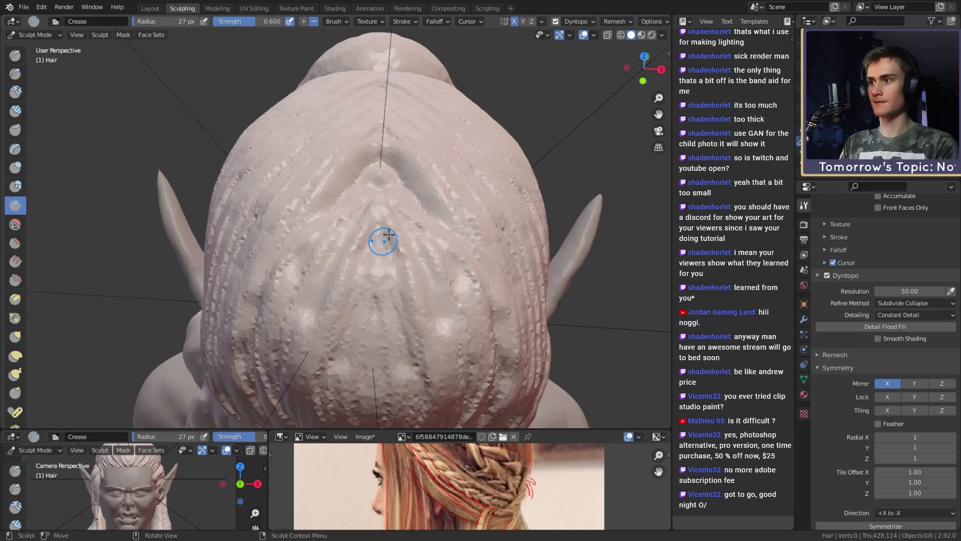
mouse_move(389, 235)
middle_down()
mouse_move(381, 184)
mouse_move(485, 206)
mouse_move(355, 253)
mouse_move(433, 262)
mouse_move(350, 193)
mouse_move(394, 209)
middle_up()
- Build up a braided hair strand beside the ear with Clay Strips
key(c)
scroll(394, 209, up, 3)
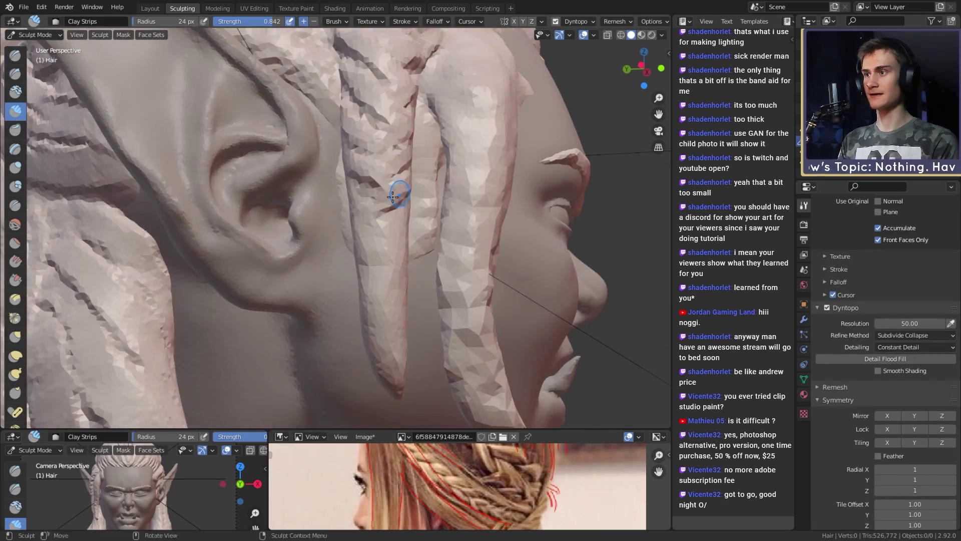
drag(384, 200, 386, 221)
mouse_move(386, 221)
middle_down()
mouse_move(356, 172)
mouse_move(369, 179)
middle_up()
scroll(381, 201, up, 4)
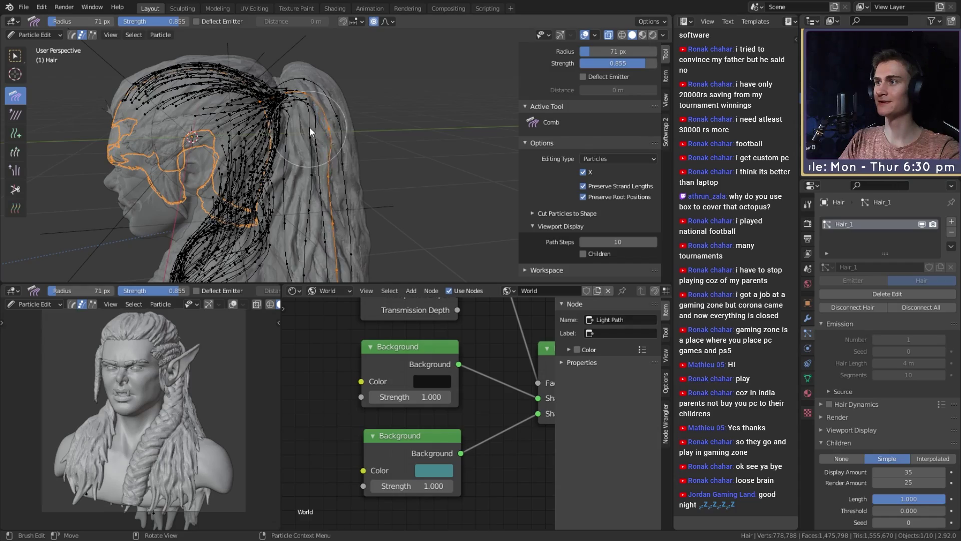
- Turn on Children display for the particle hair in the viewport
shift+scroll(340, 176, down, 3)
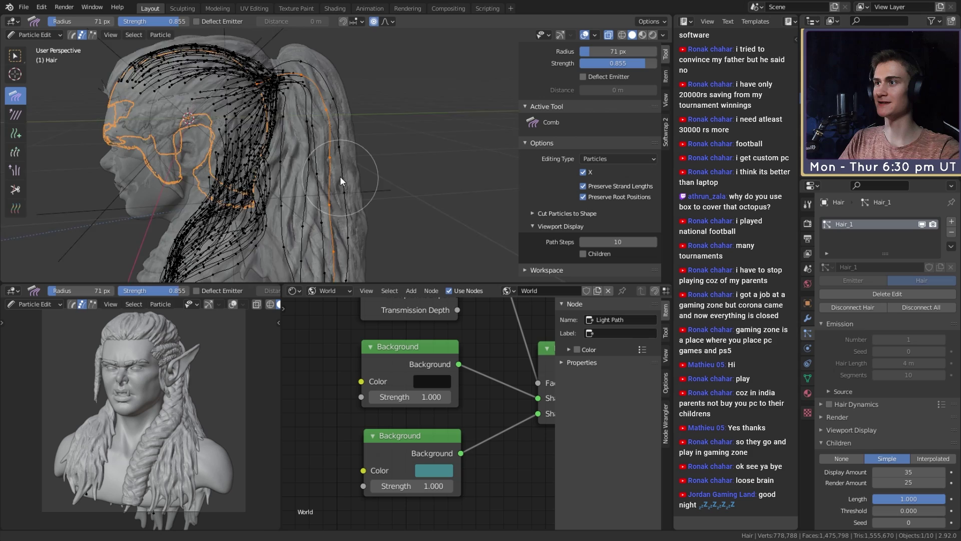
shift+scroll(334, 158, down, 3)
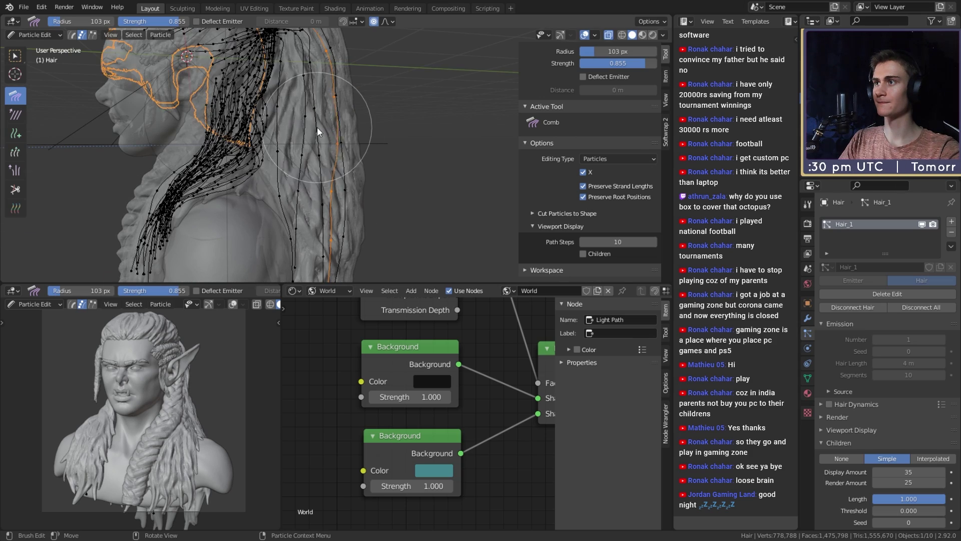
scroll(317, 127, up, 3)
click(583, 253)
- Paint long new hair strands on the back of the head with the Add brush
shift+scroll(315, 134, down, 3)
scroll(318, 135, up, 2)
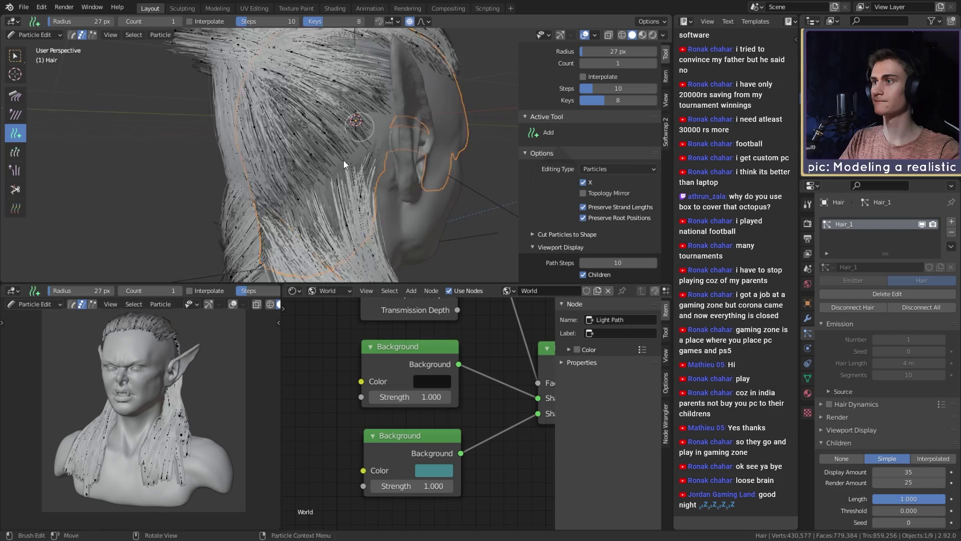
click(343, 163)
middle_drag(344, 164, 352, 185)
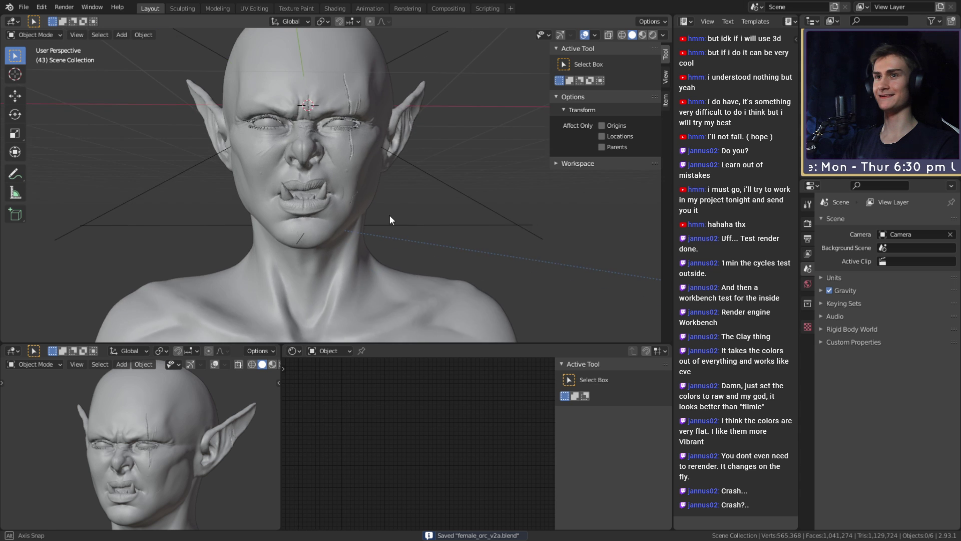
middle_drag(389, 215, 367, 129)
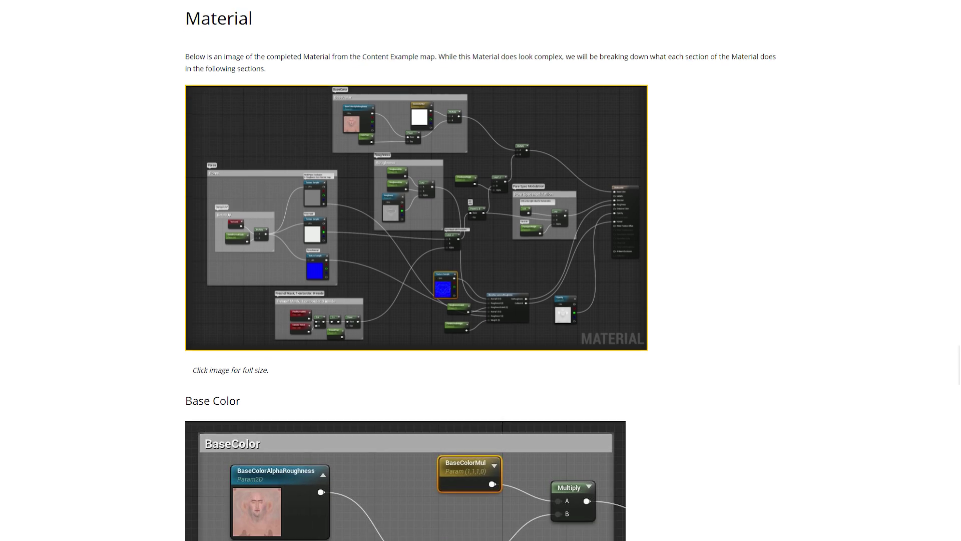
- Scroll through the Unreal skin material documentation on subsurface scattering
scroll(480, 270, down, 5)
scroll(480, 270, down, 5)
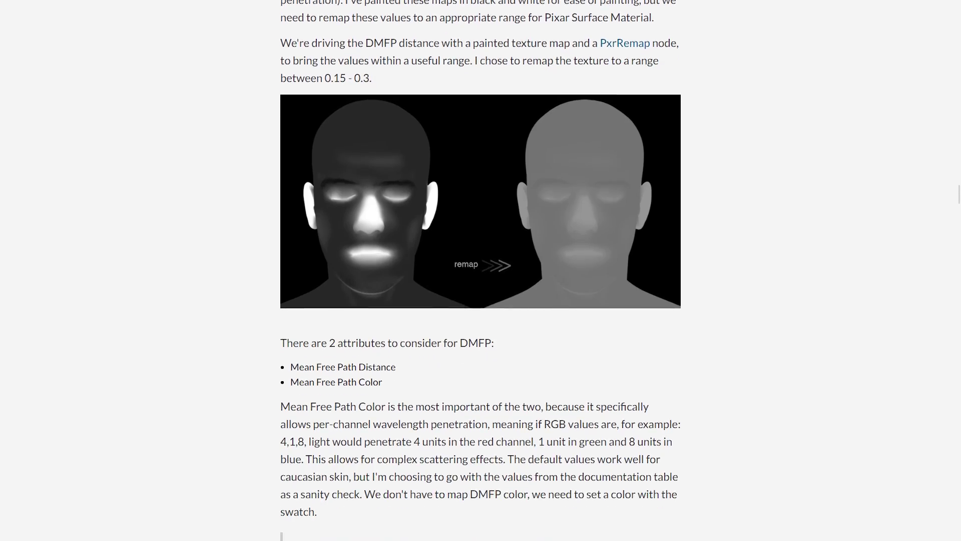
scroll(481, 270, down, 9)
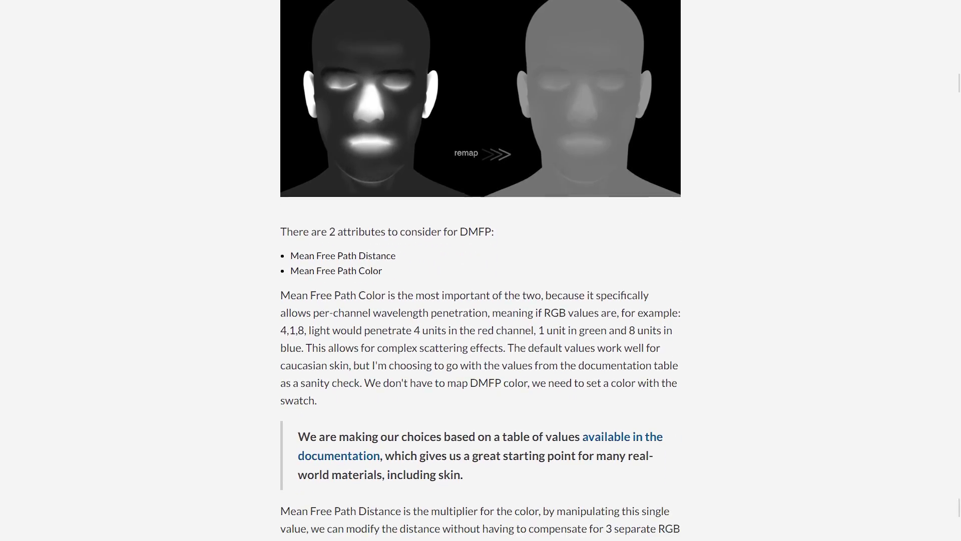
scroll(481, 270, down, 3)
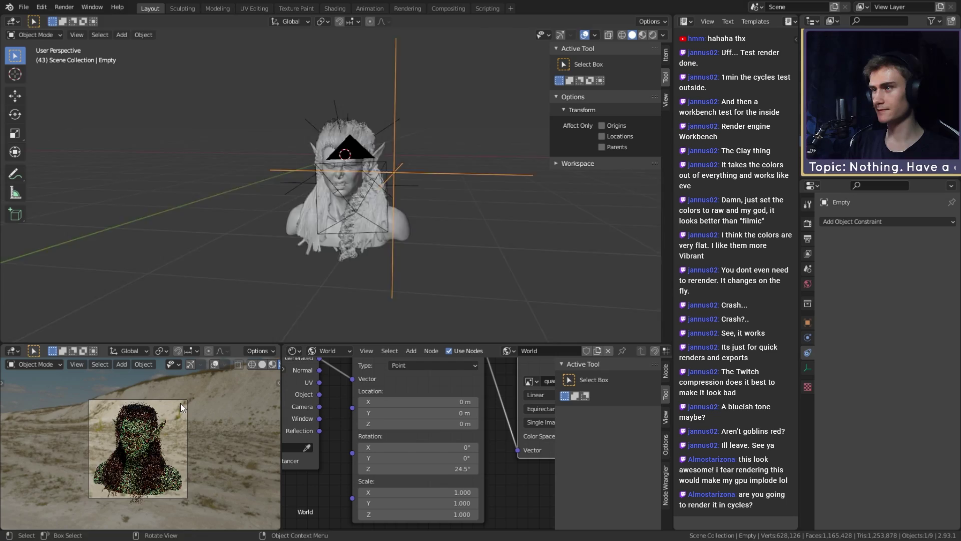
- Add a plane at the scene origin
middle_drag(401, 250, 428, 263)
scroll(428, 263, down, 3)
key(shift+a)
click(428, 263)
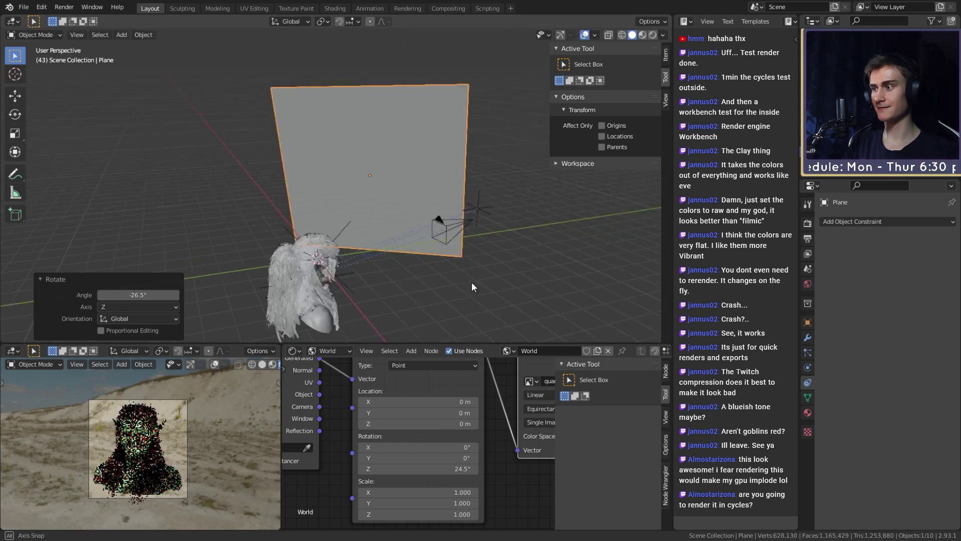
- Bend the plane with proportional editing and delete faces to cut window openings
middle_drag(472, 286, 531, 270)
key(g)
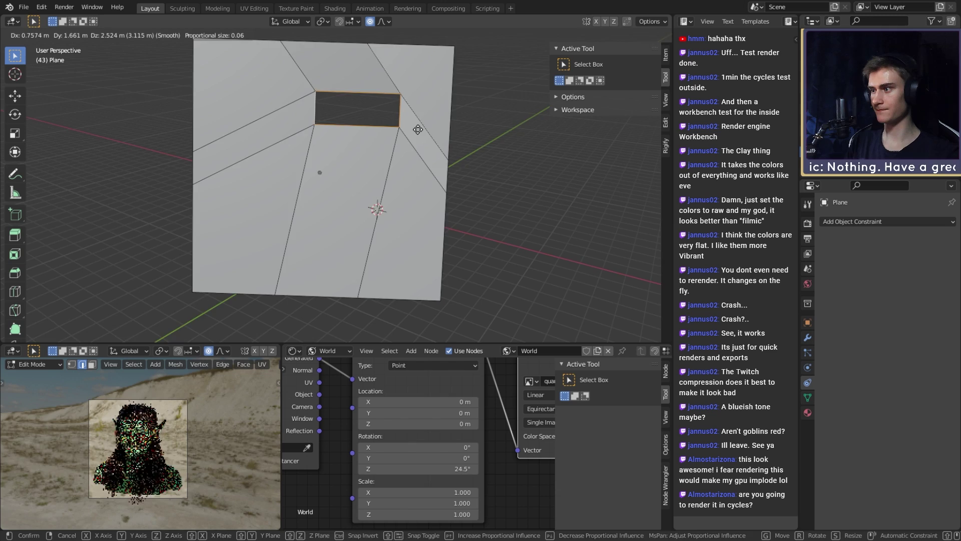
click(440, 178)
scroll(350, 225, up, 2)
click(297, 274)
key(x)
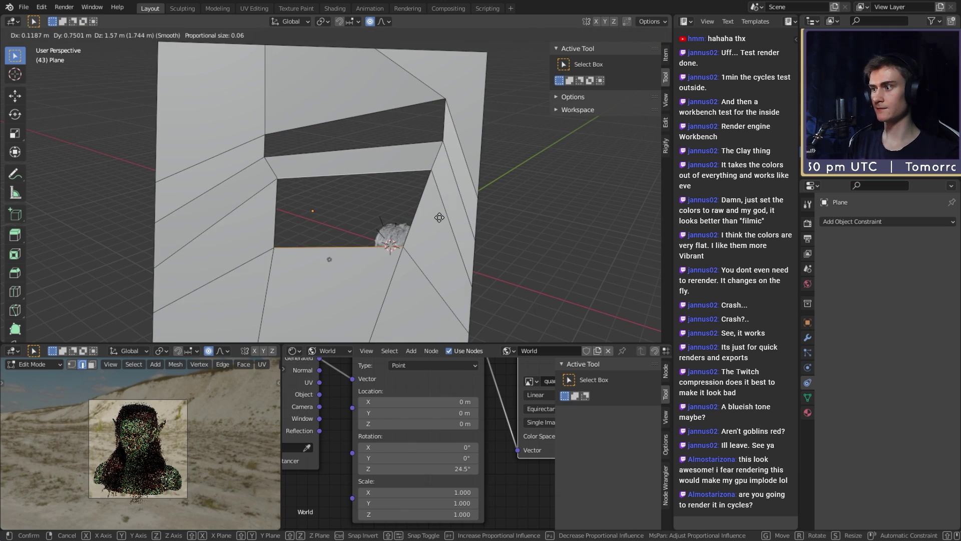
click(439, 217)
key(Tab)
- Set the world background colour to near black and save the file
scroll(439, 218, down, 2)
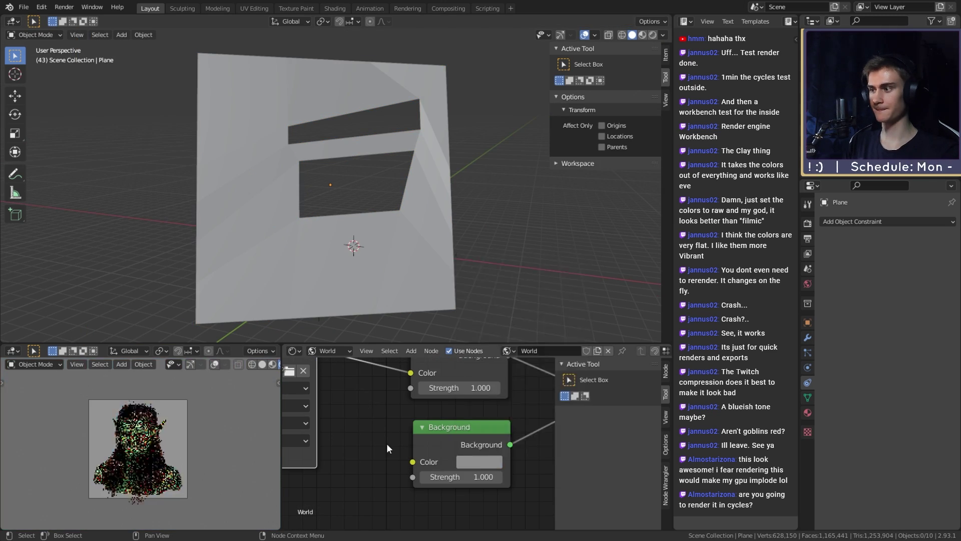
click(479, 461)
click(575, 353)
key(ctrl+s)
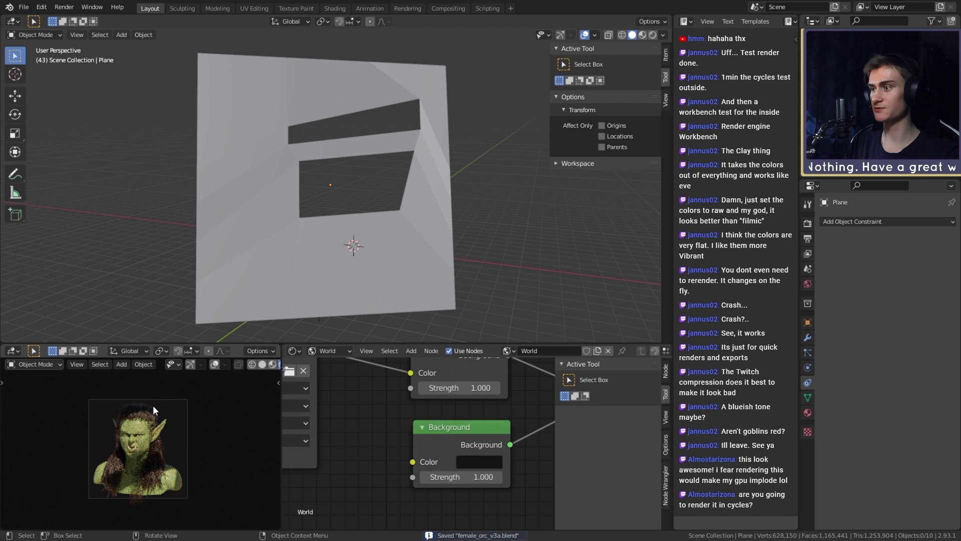
scroll(131, 443, up, 2)
click(24, 7)
scroll(435, 216, up, 2)
click(436, 215)
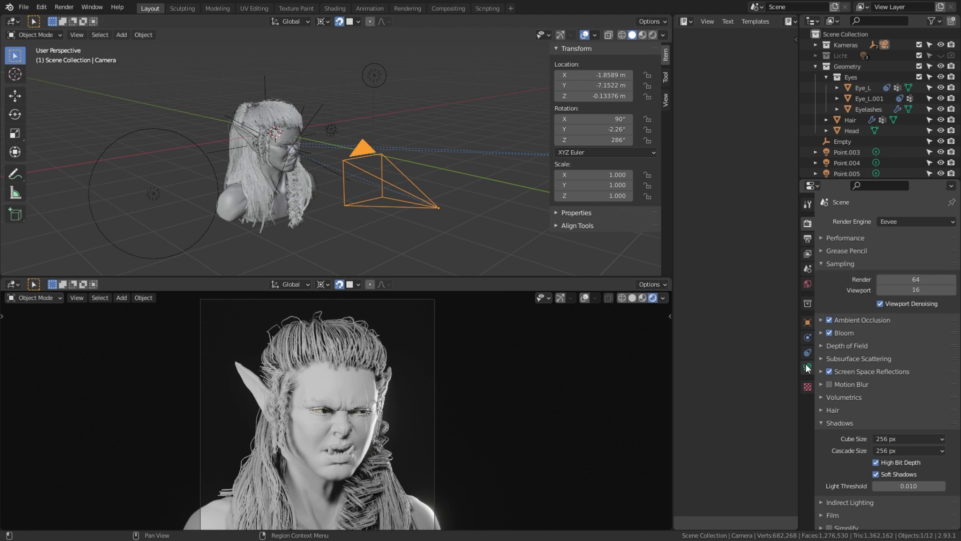
- Move the DoF empty with snapping on to refocus the camera's depth of field
click(807, 369)
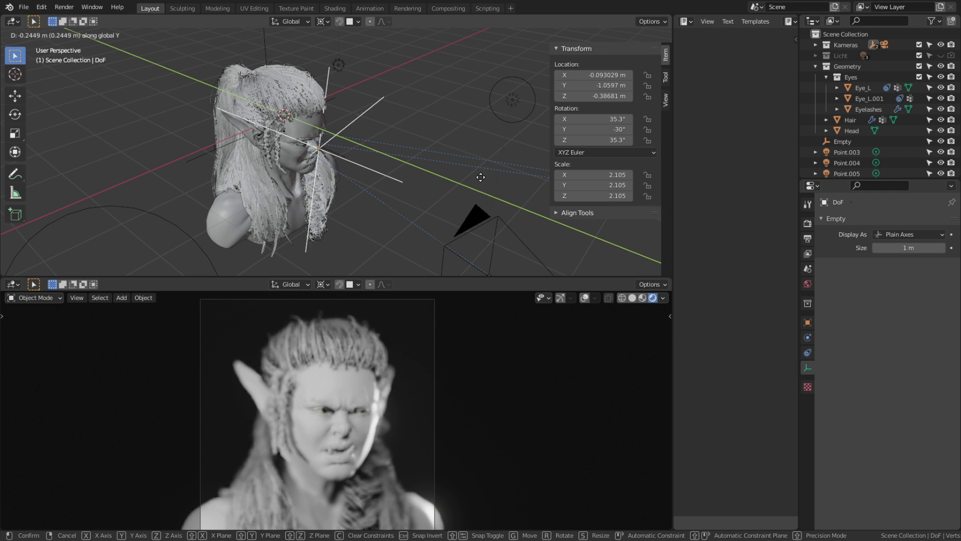
click(423, 146)
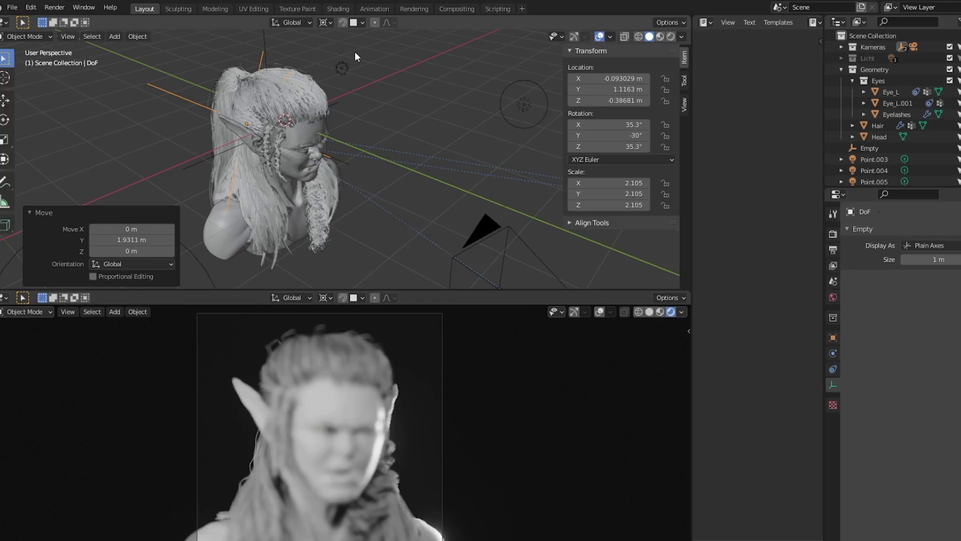
click(457, 59)
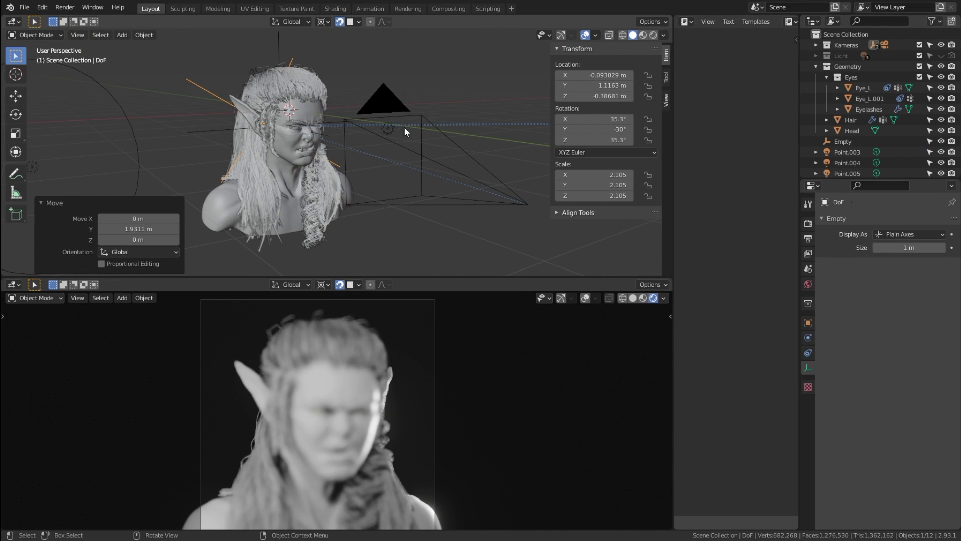
key(g)
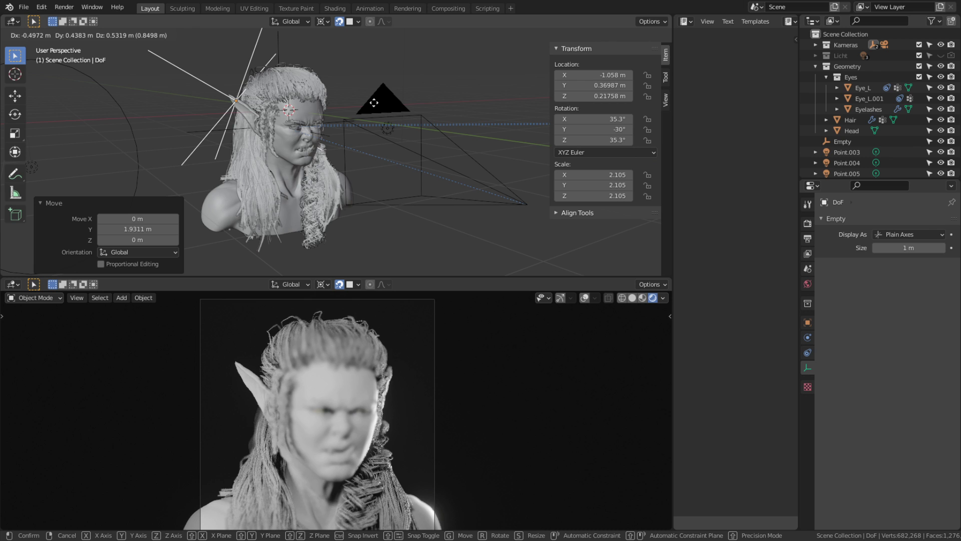